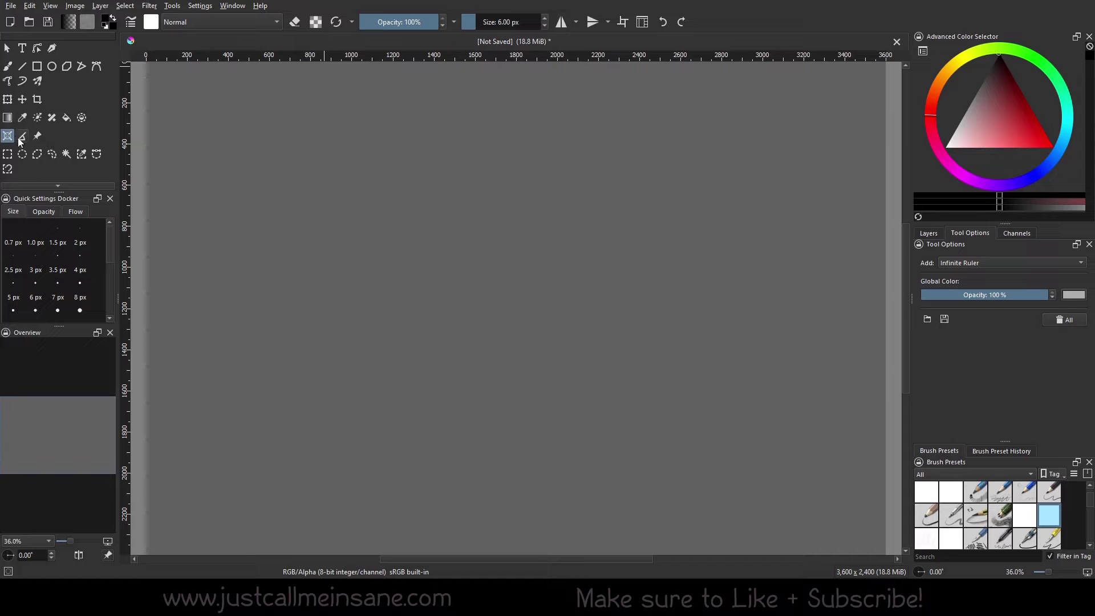
Show the assistant-type list from the Add dropdown in the Assistant tool's options
click(974, 263)
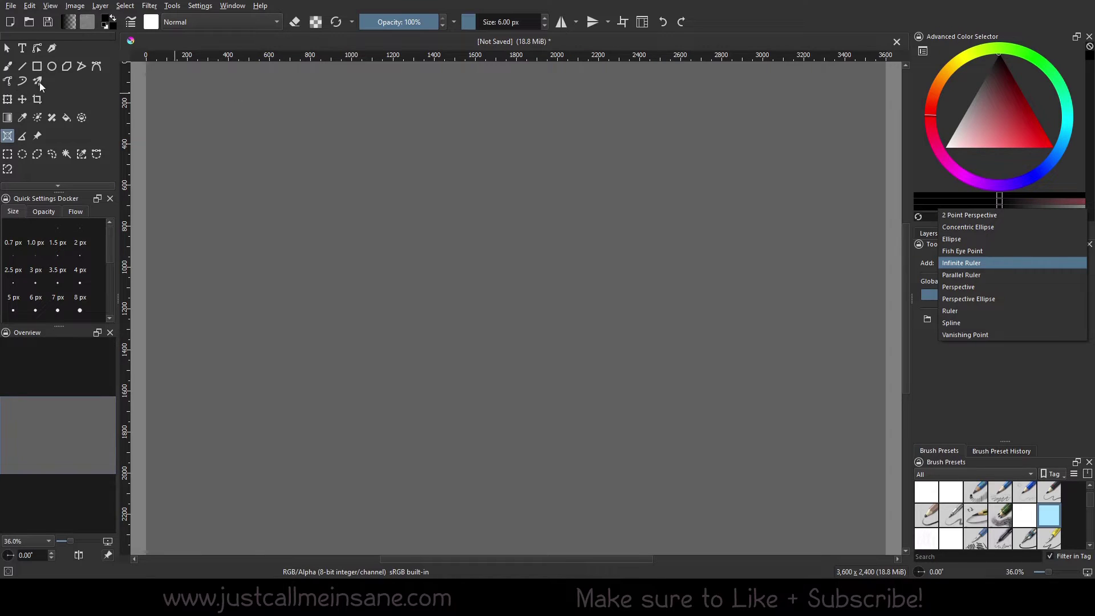
key(b)
drag(271, 398, 583, 128)
drag(343, 390, 651, 131)
drag(411, 391, 687, 162)
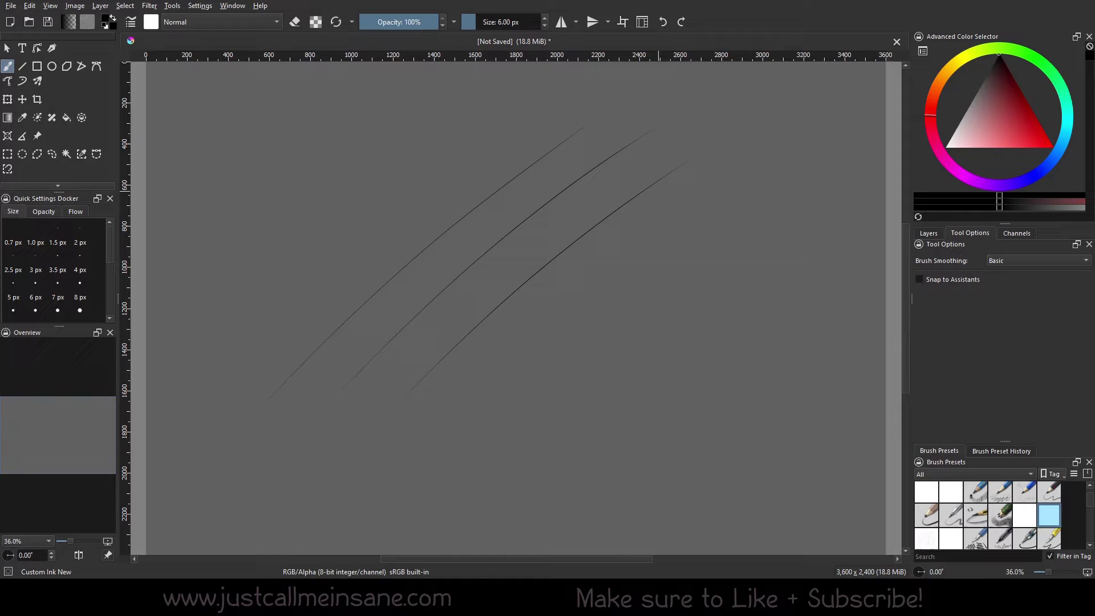
drag(383, 479, 764, 166)
drag(448, 485, 778, 214)
drag(511, 488, 824, 233)
key(ctrl+z)
key(ctrl+z)
key(ctrl+z)
key(ctrl+z)
key(ctrl+z)
key(ctrl+z)
click(8, 136)
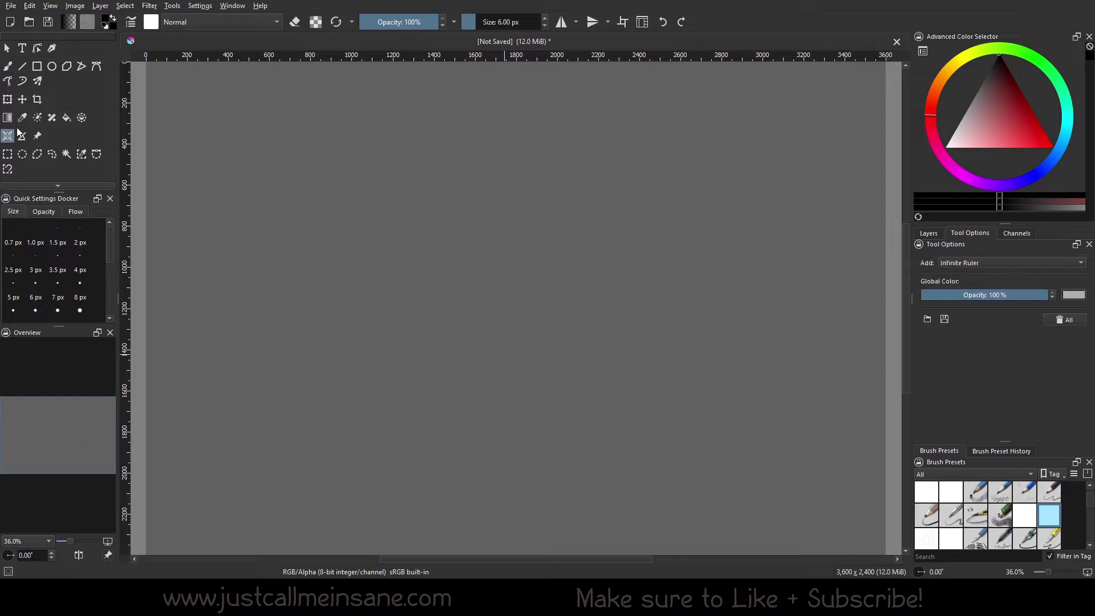
click(1006, 262)
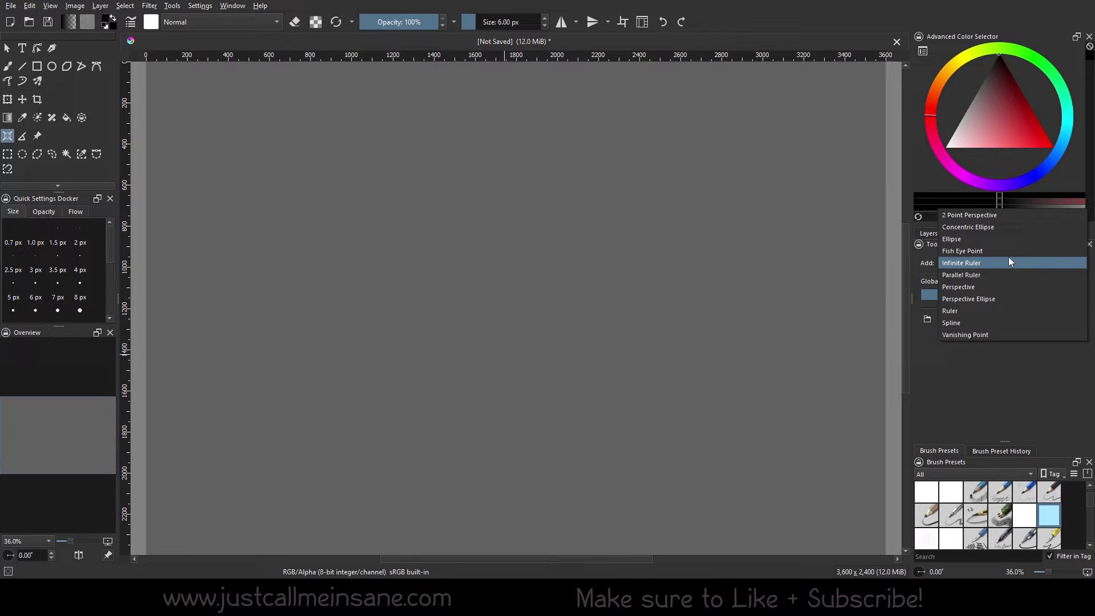
Place an Infinite Ruler stretched from lower left to upper right, then shift it down-right
click(983, 262)
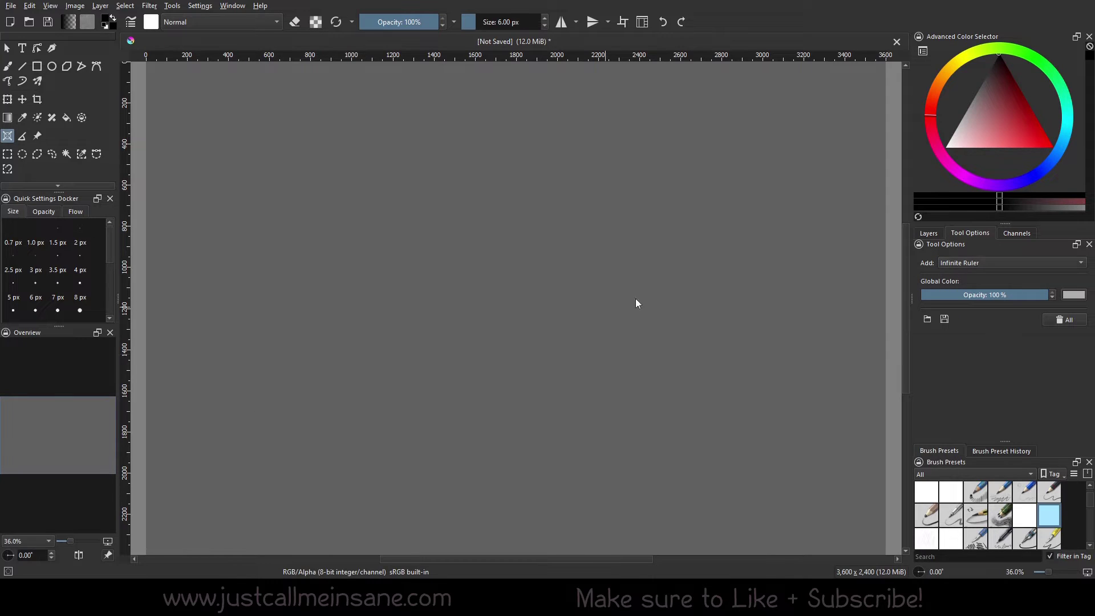
click(239, 456)
click(243, 444)
drag(258, 416, 565, 110)
drag(258, 475, 356, 482)
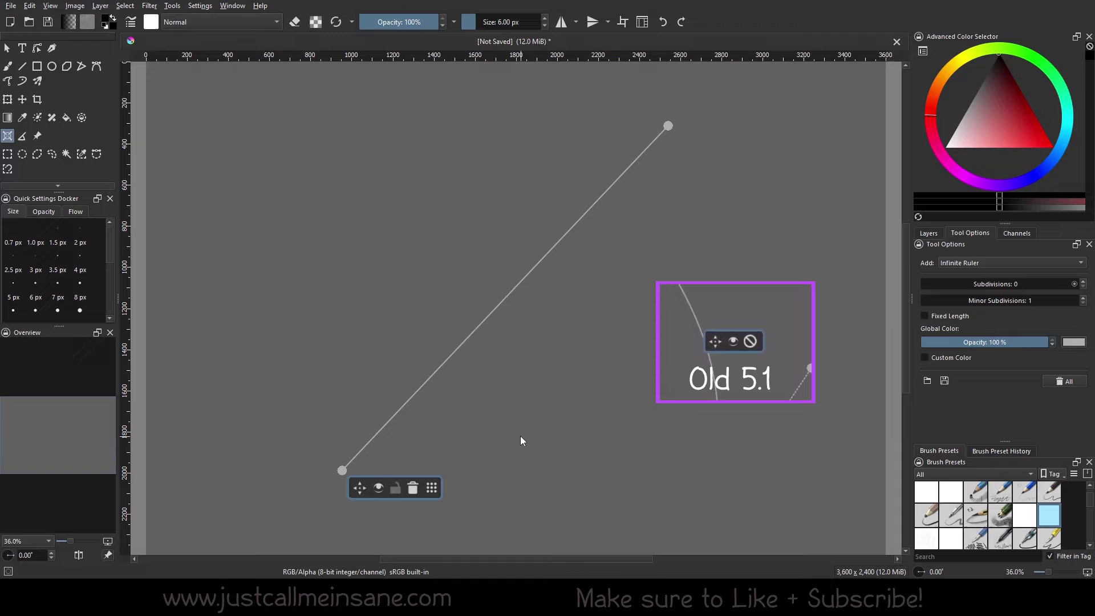
Add three more Infinite Rulers by clicking a pair of points for each
drag(431, 488, 428, 420)
click(534, 150)
click(555, 350)
click(722, 116)
click(704, 293)
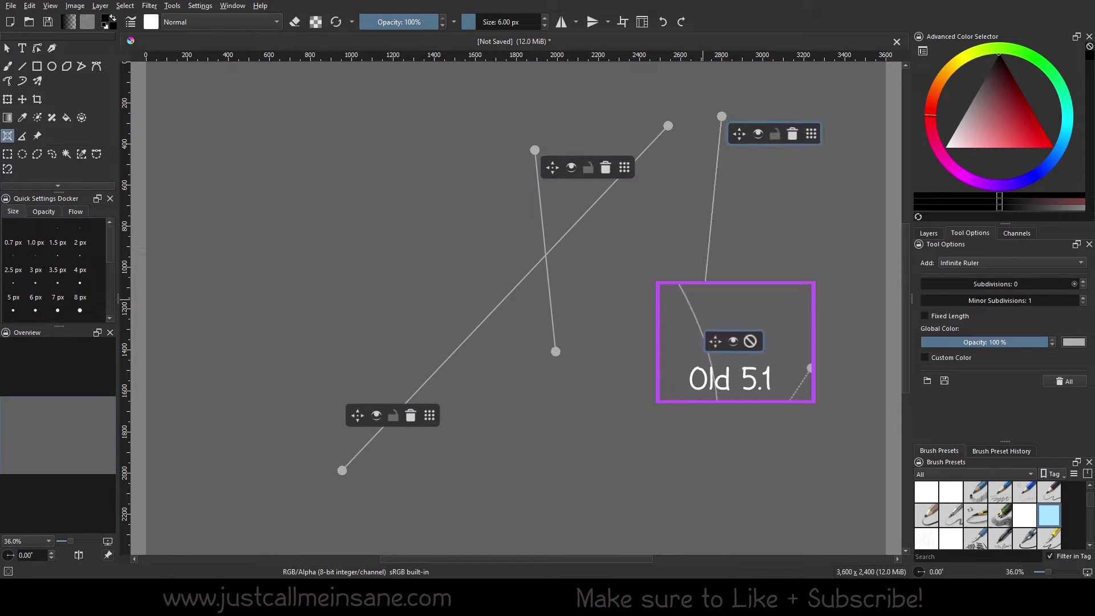
click(661, 458)
click(634, 318)
Switch the assistant type to Fish Eye Point and place its three points
click(1010, 262)
click(1004, 250)
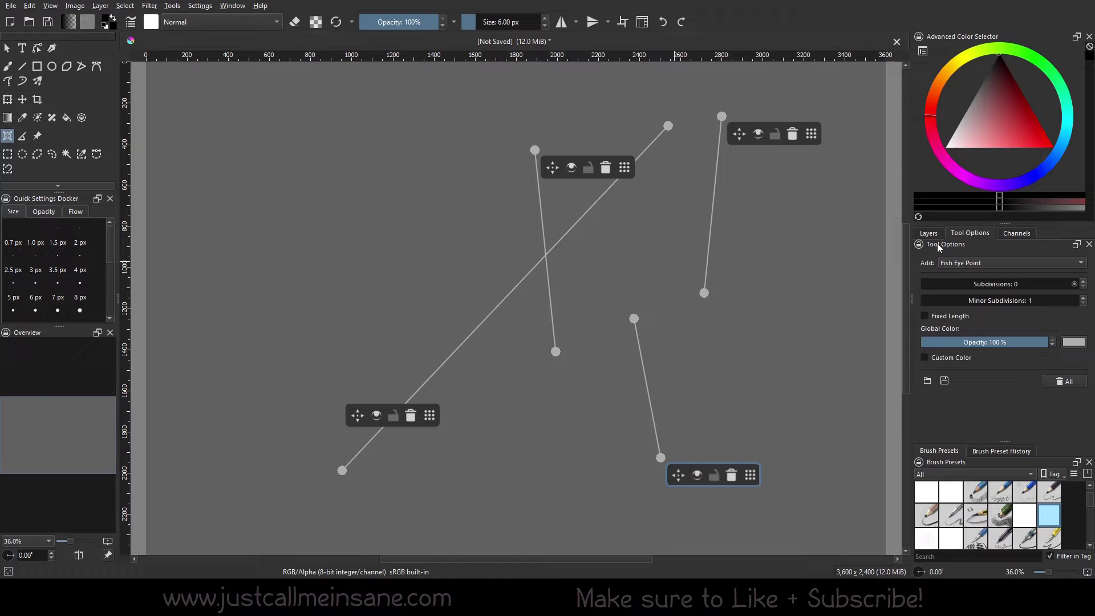
click(427, 253)
click(557, 398)
click(693, 262)
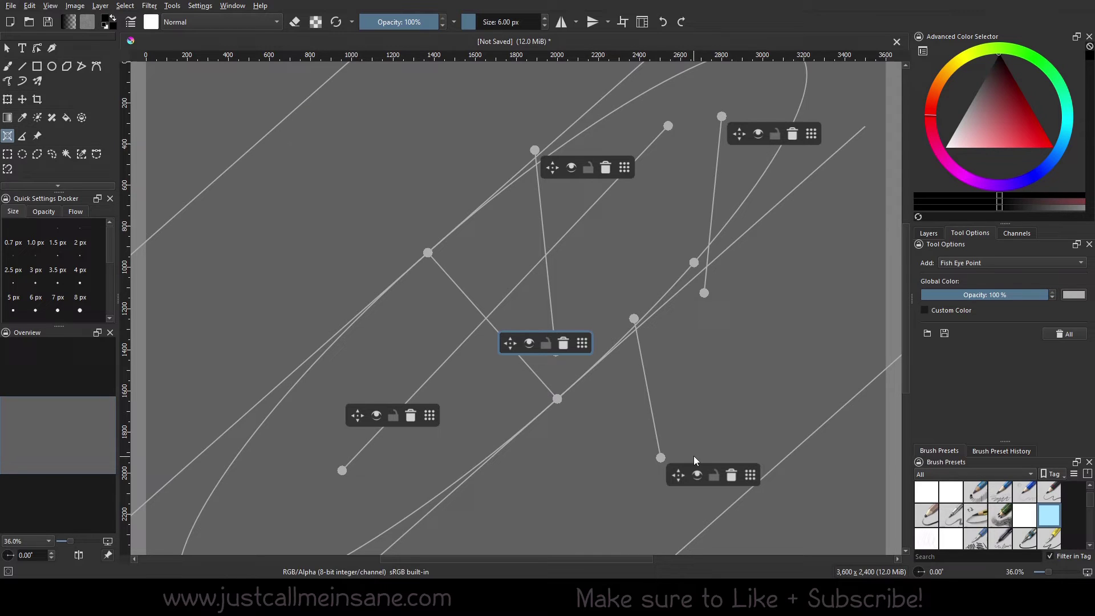
Reposition the ruler widgets, then delete the Fish Eye Point assistant with its trash icon
drag(582, 343, 583, 295)
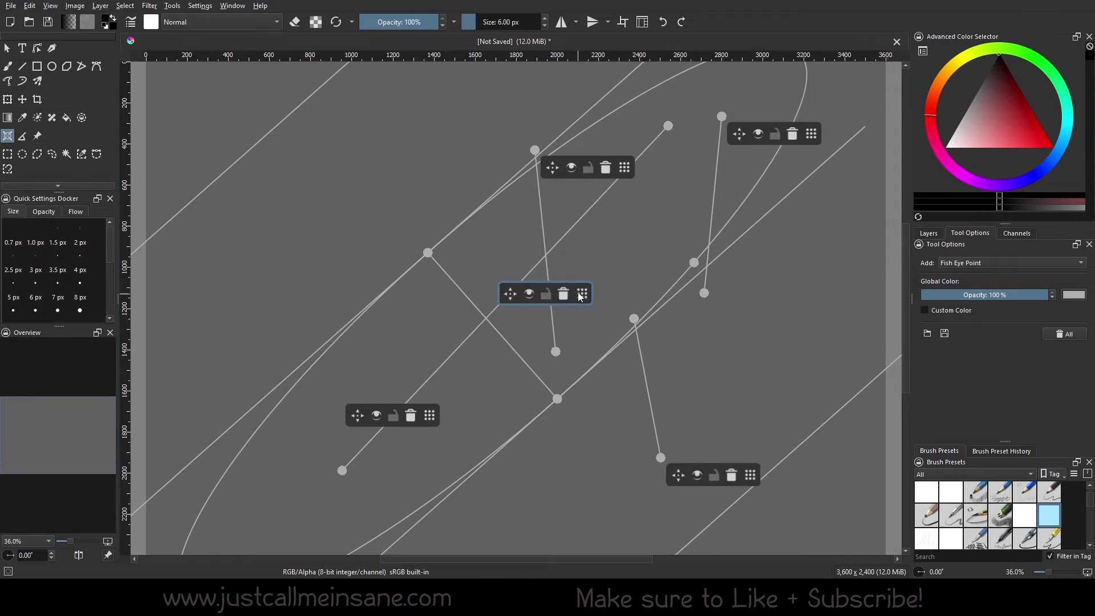
drag(511, 294, 279, 140)
drag(431, 417, 355, 449)
drag(628, 165, 554, 339)
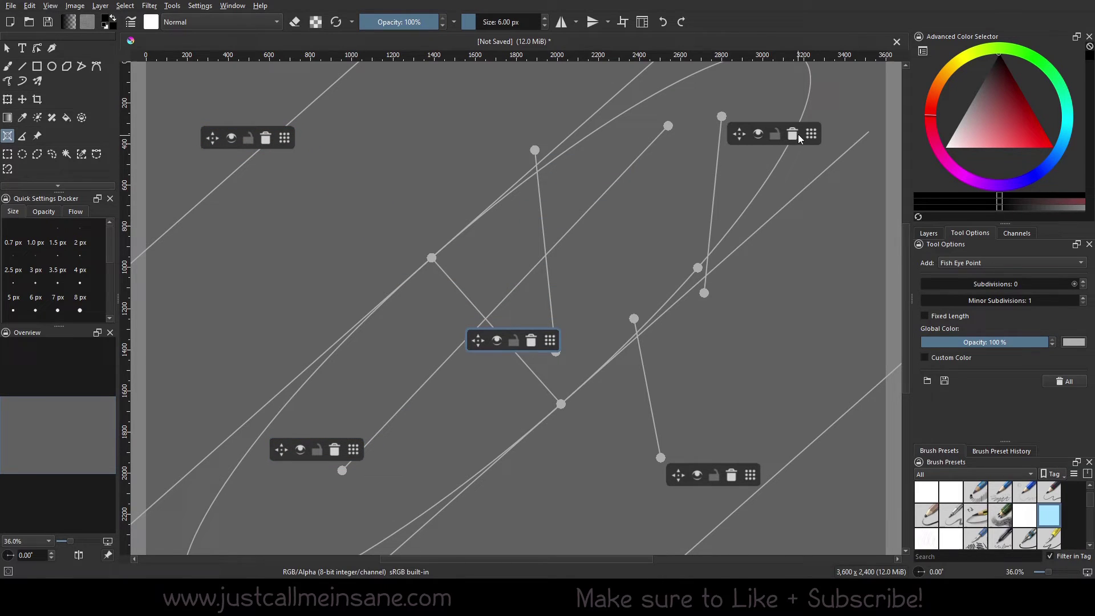
drag(809, 136, 708, 279)
drag(751, 475, 637, 447)
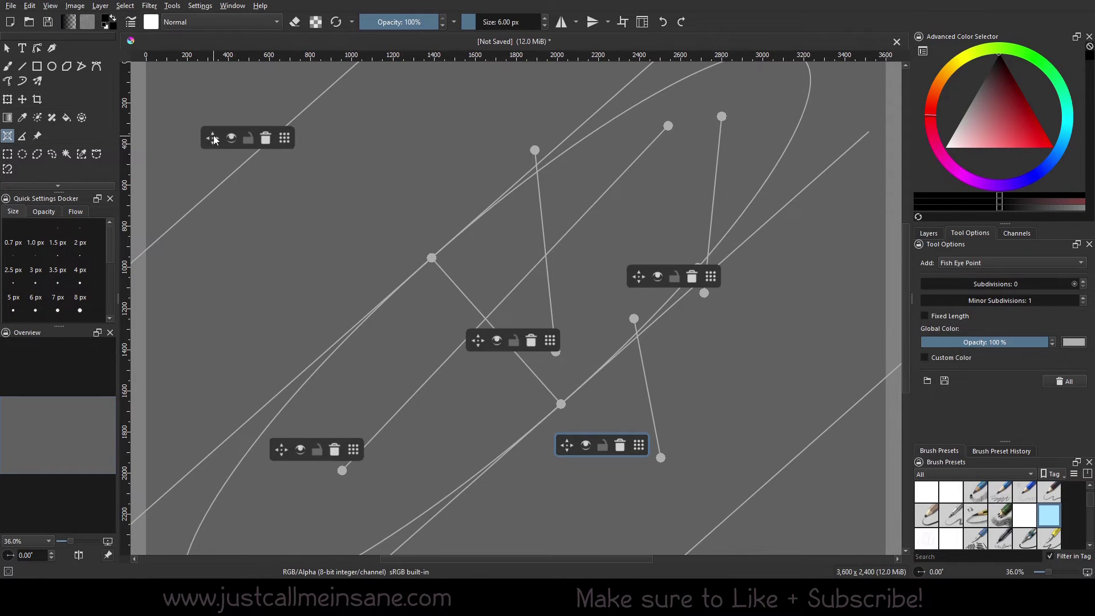
drag(207, 133, 252, 135)
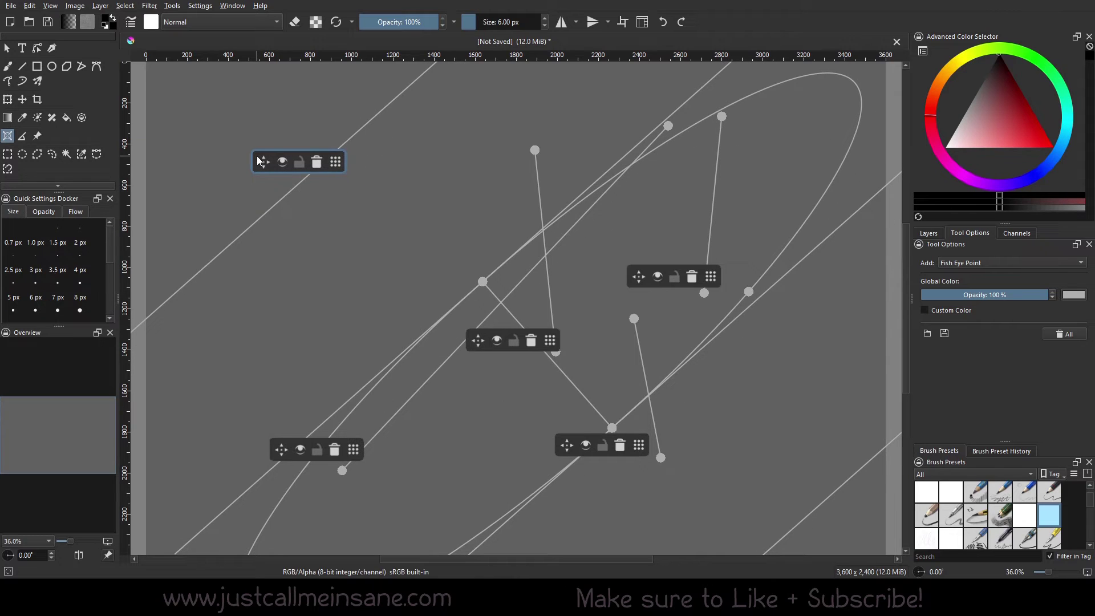
click(321, 163)
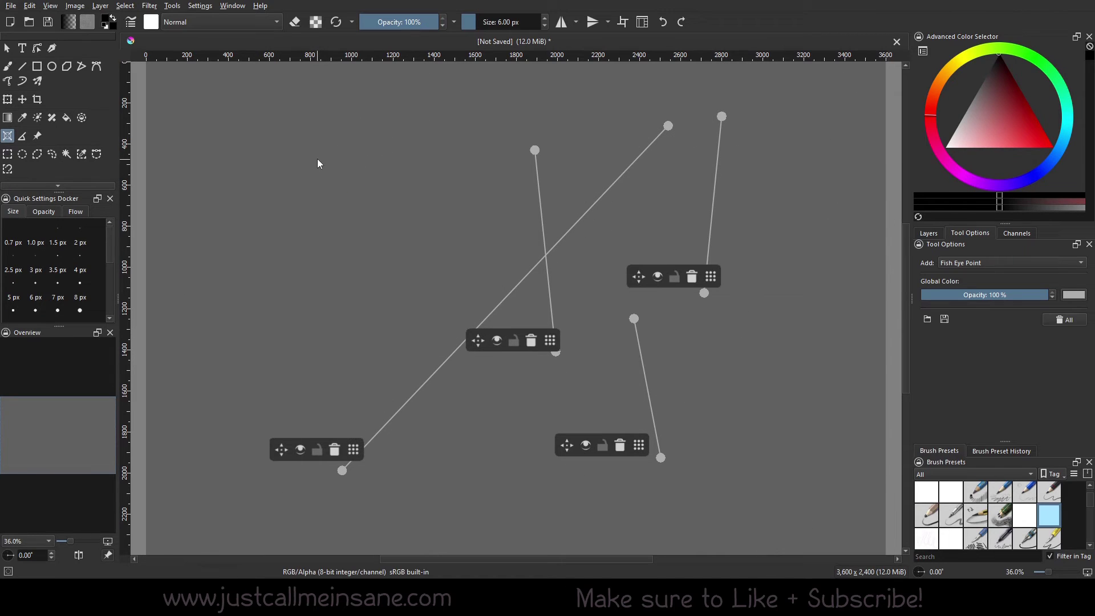
Drag the four rulers' handles to spread the guide lines across the canvas
drag(556, 341, 544, 179)
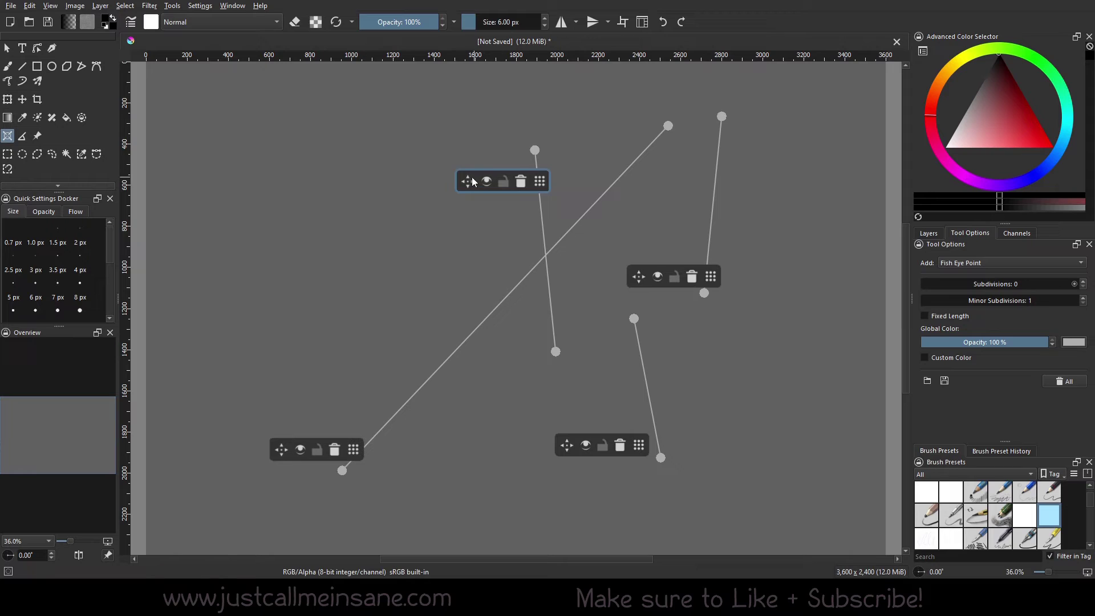
drag(469, 180, 241, 184)
drag(639, 277, 773, 314)
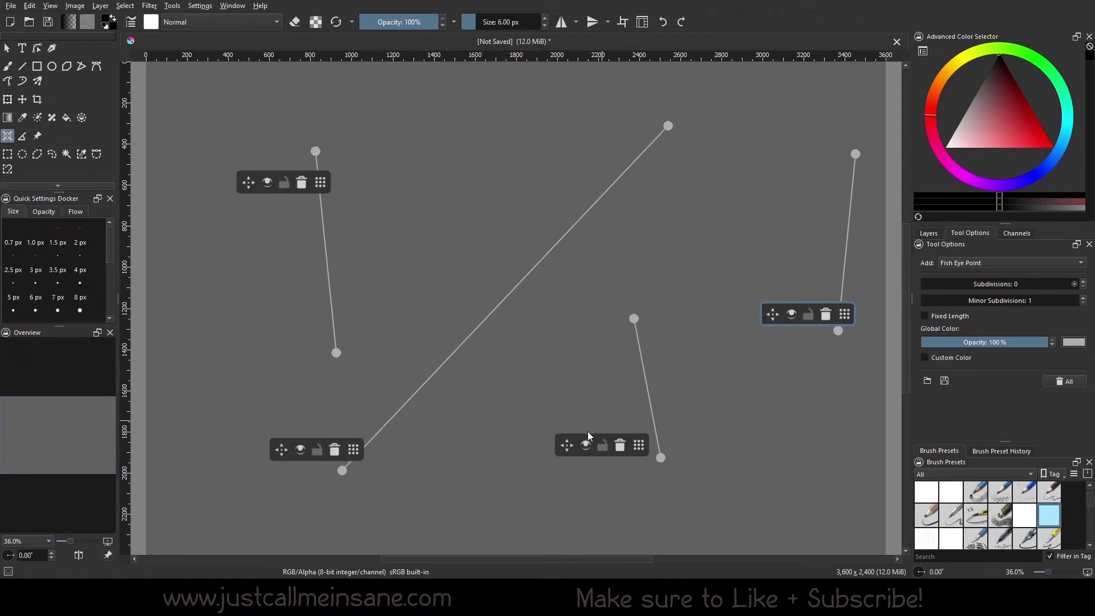
drag(557, 453, 505, 490)
drag(281, 450, 260, 462)
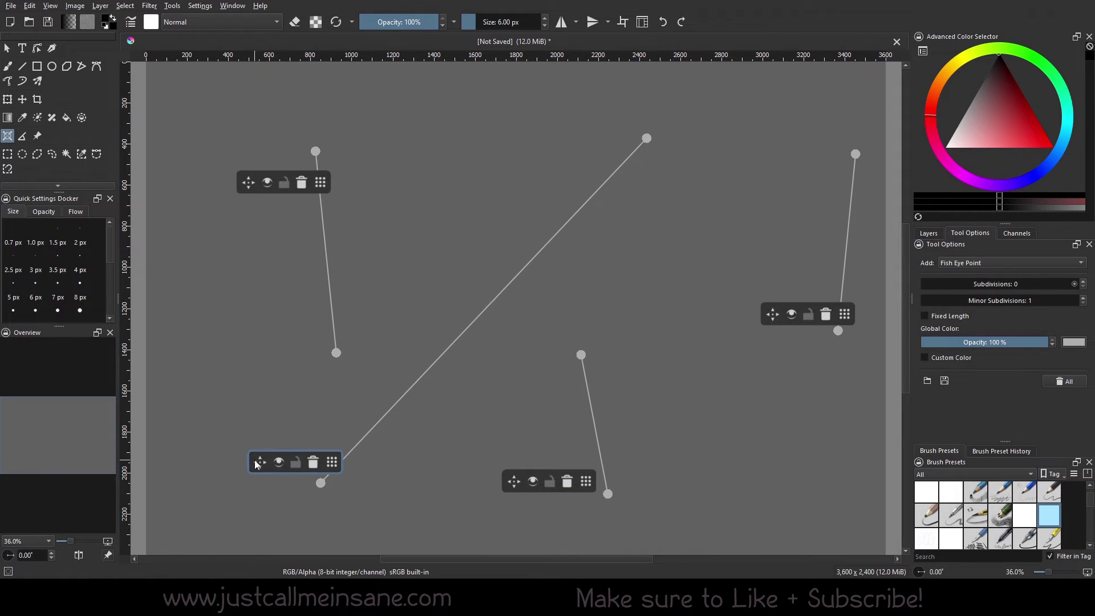
drag(513, 486, 516, 489)
drag(773, 314, 727, 326)
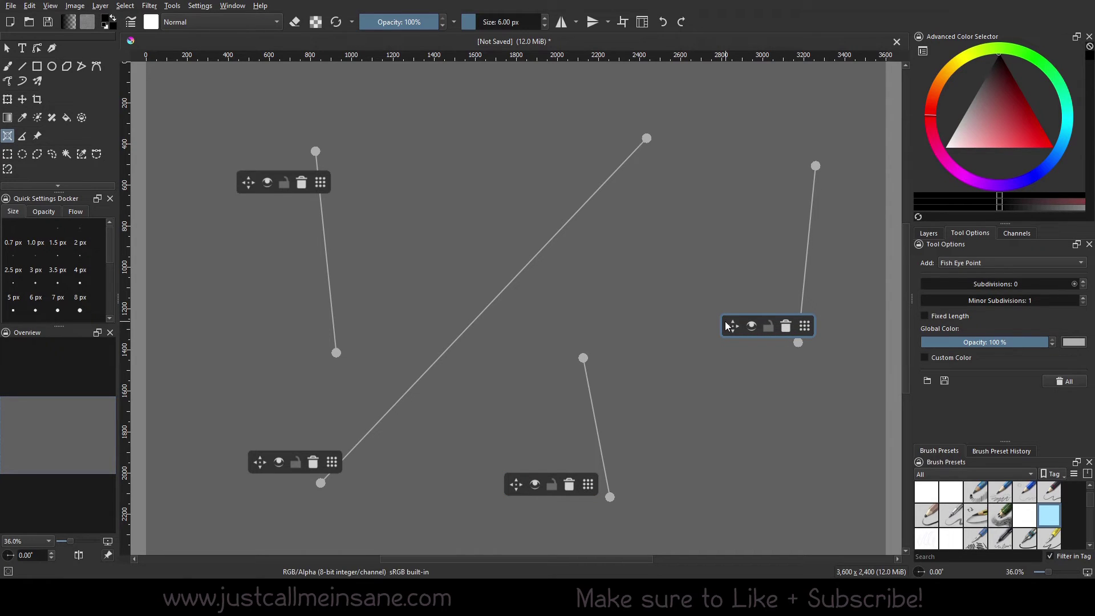
Toggle the diagonal ruler's visibility a few times, leaving it shown
click(280, 463)
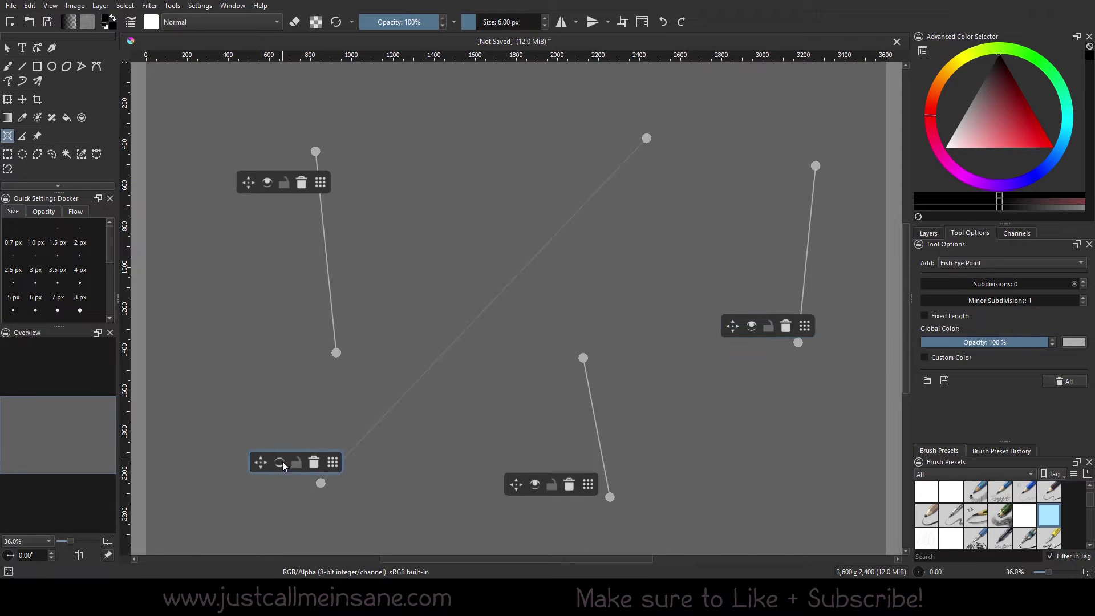
click(280, 463)
click(279, 463)
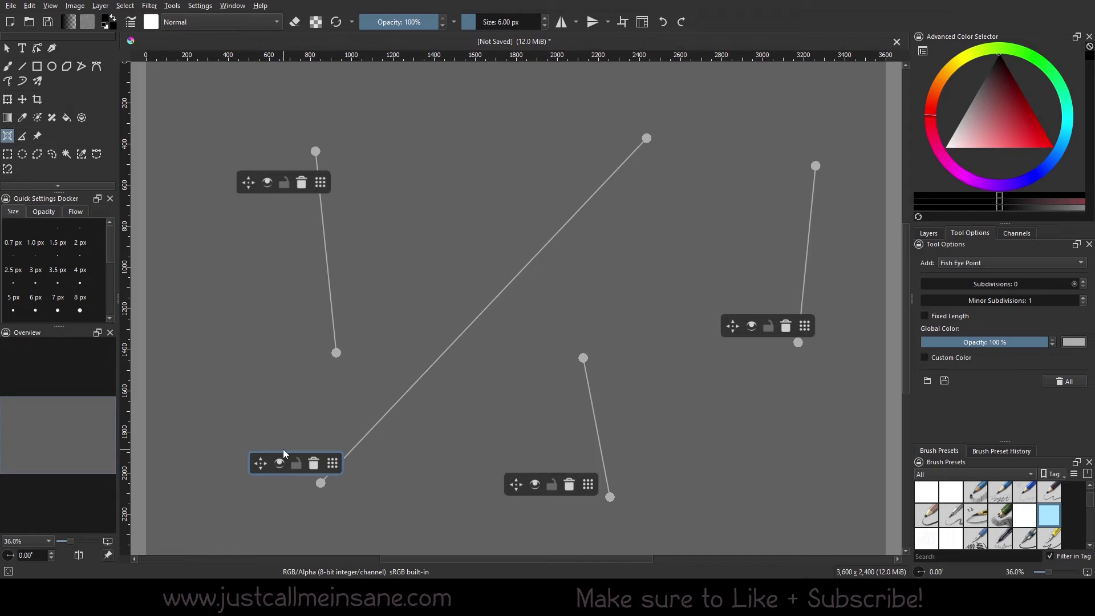
click(280, 463)
click(279, 464)
Fine-tune the diagonal ruler and the other assistant handles into final positions
mouse_move(334, 463)
mouse_down()
mouse_move(347, 434)
mouse_move(347, 450)
mouse_up()
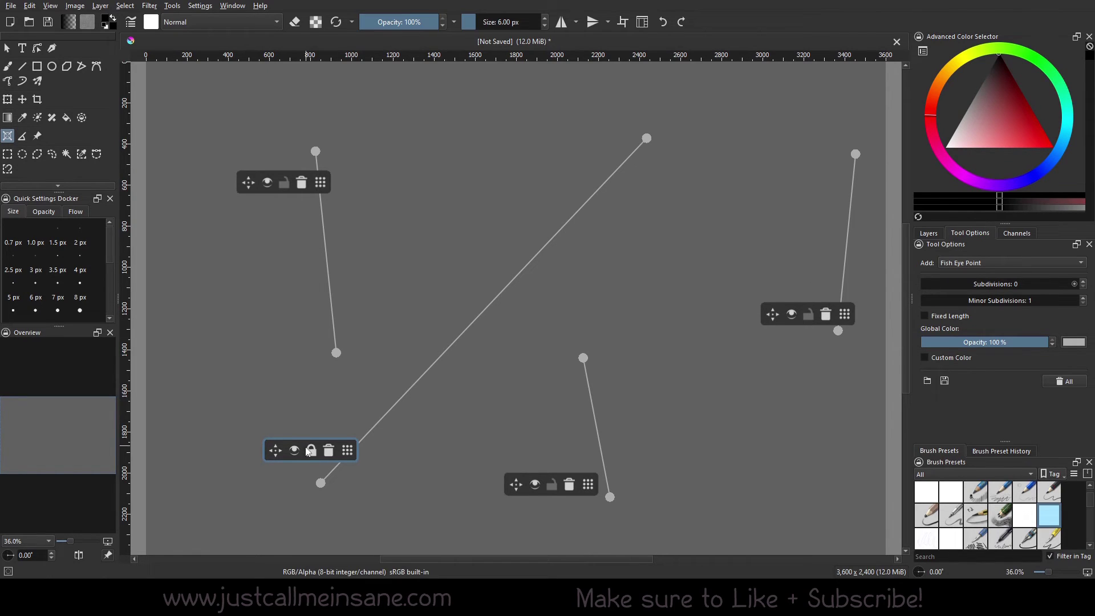
drag(348, 452, 355, 447)
drag(250, 185, 251, 189)
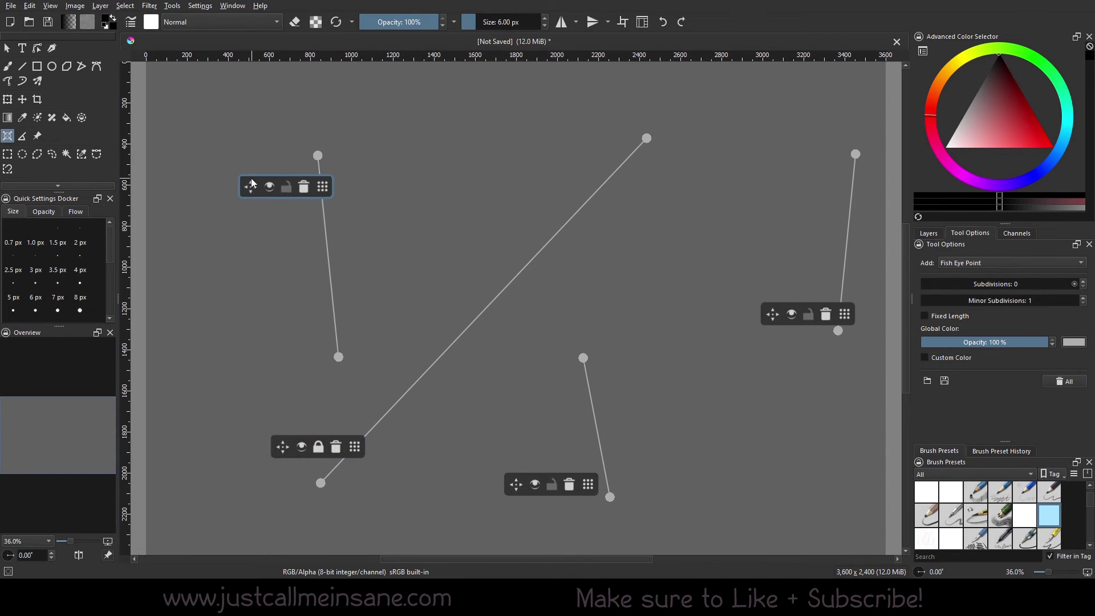
drag(772, 315, 769, 311)
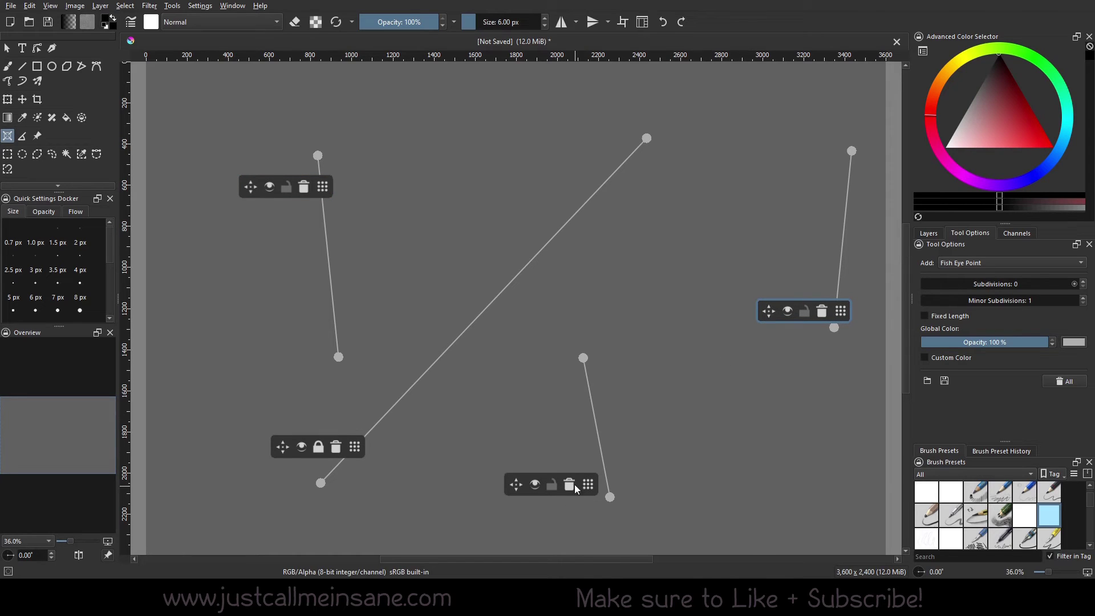
drag(358, 452, 361, 443)
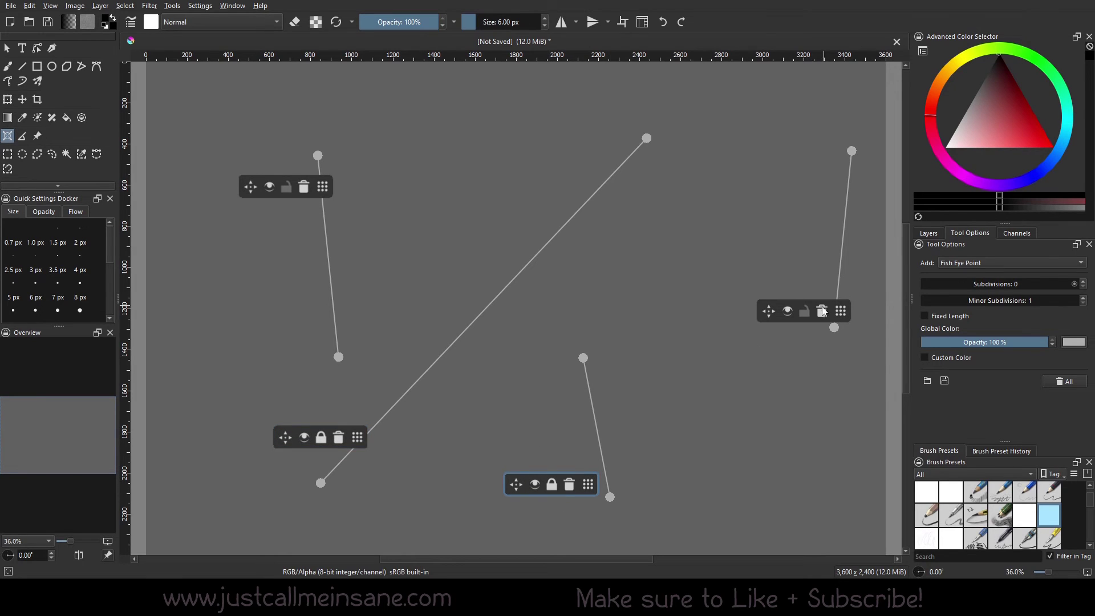
Set up the freehand brush with Snap to Assistants, red colour and 117.09 px size
click(8, 66)
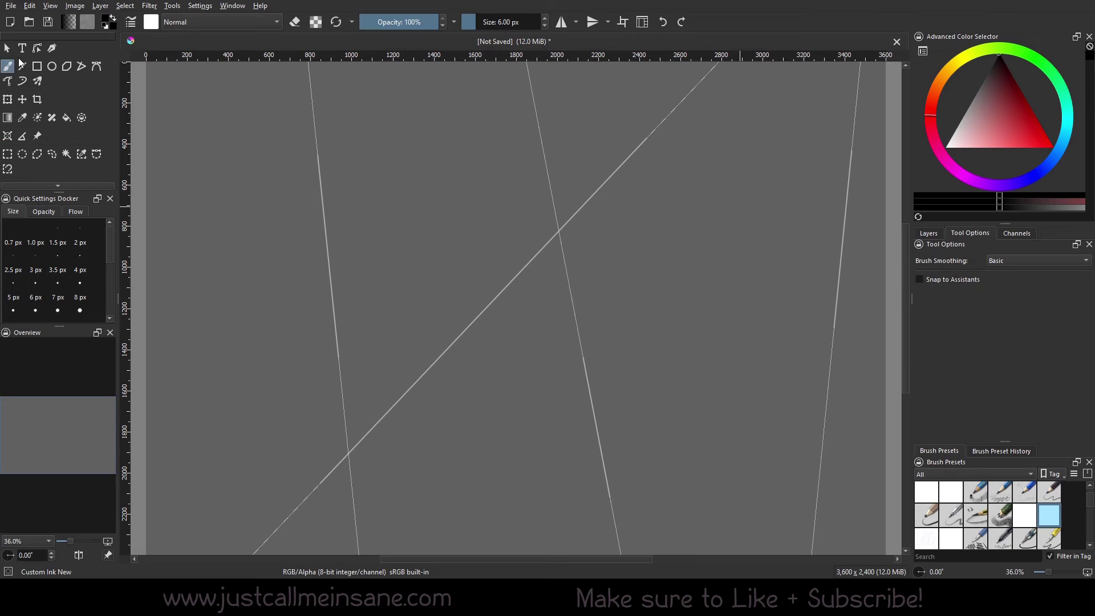
click(939, 280)
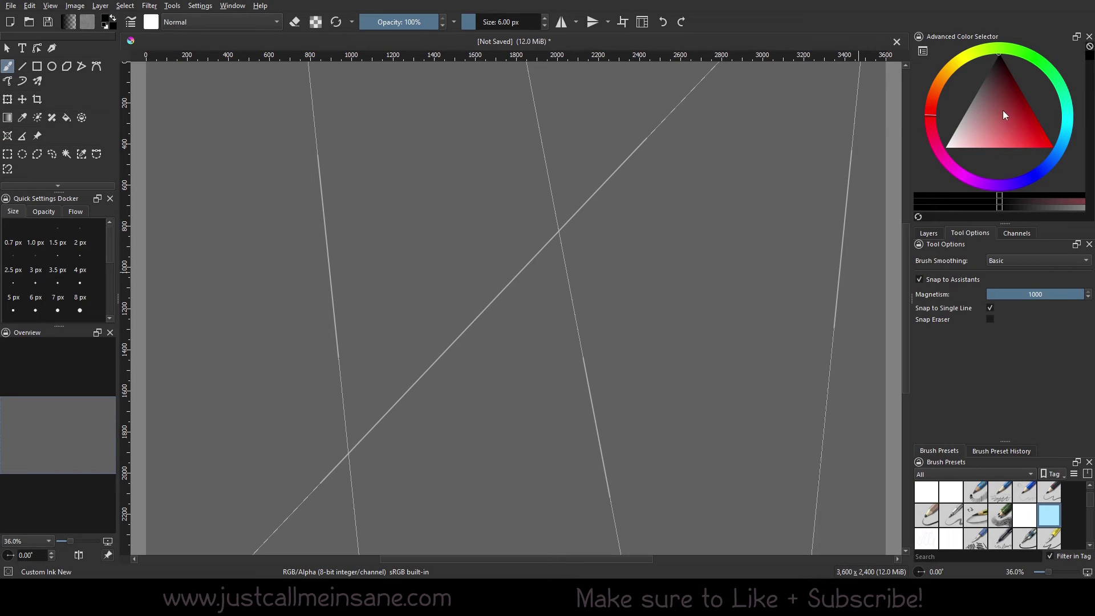
click(1020, 133)
mouse_move(557, 223)
mouse_down()
mouse_move(594, 223)
mouse_move(453, 342)
mouse_up()
Paint red strokes along the middle, right and left rulers, redoing the stray right stroke
mouse_move(581, 314)
mouse_down()
mouse_move(615, 519)
mouse_move(569, 280)
mouse_up()
drag(862, 185, 821, 453)
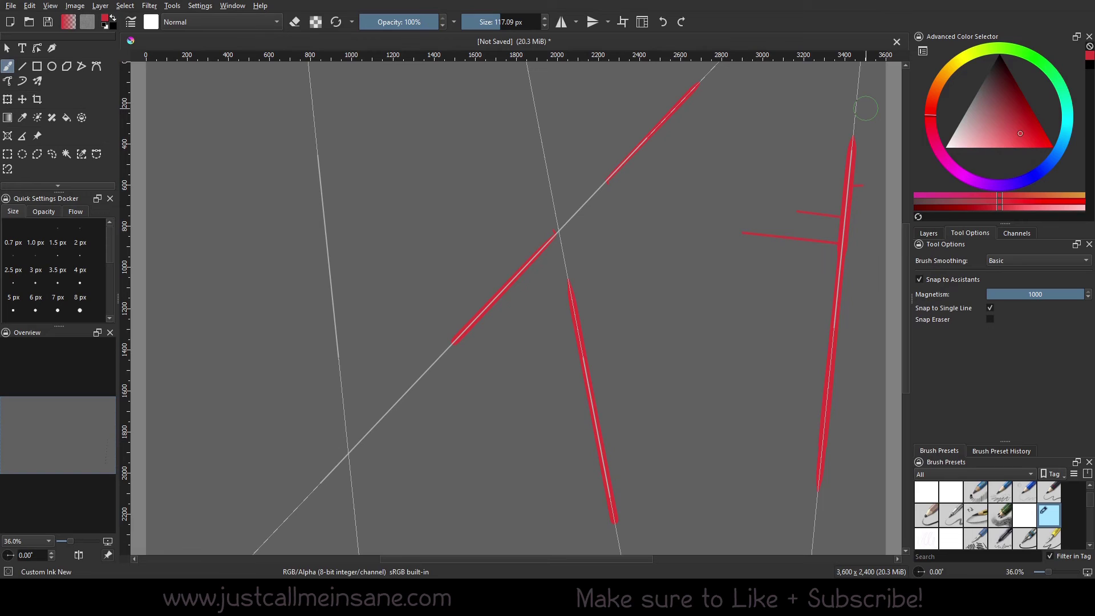
key(ctrl+z)
key(ctrl+z)
key(ctrl+z)
drag(848, 205, 815, 513)
drag(318, 196, 360, 552)
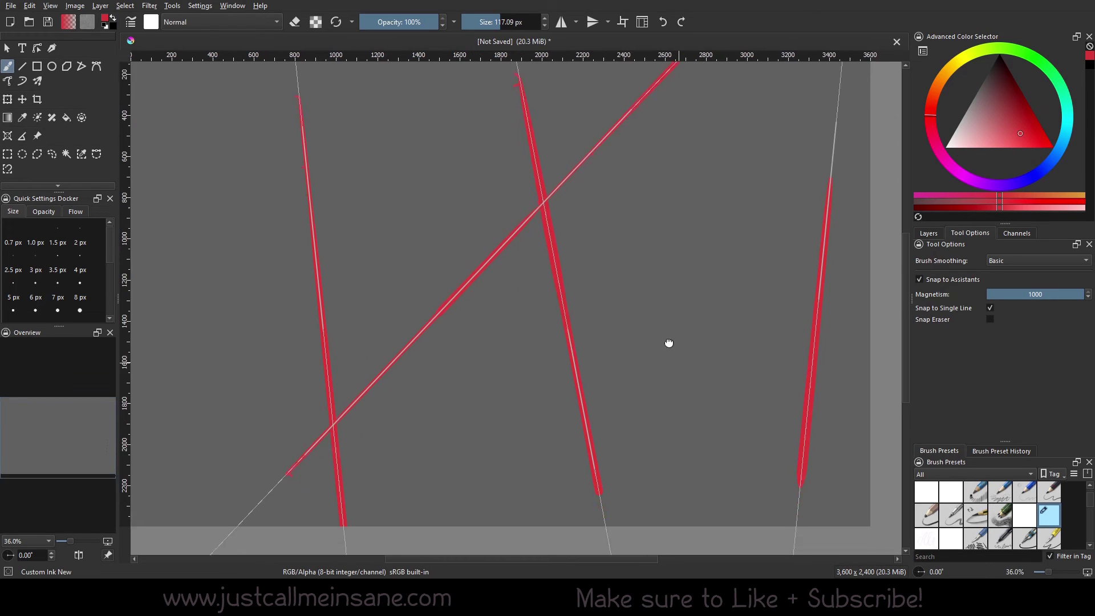
drag(667, 342, 631, 239)
drag(539, 263, 556, 422)
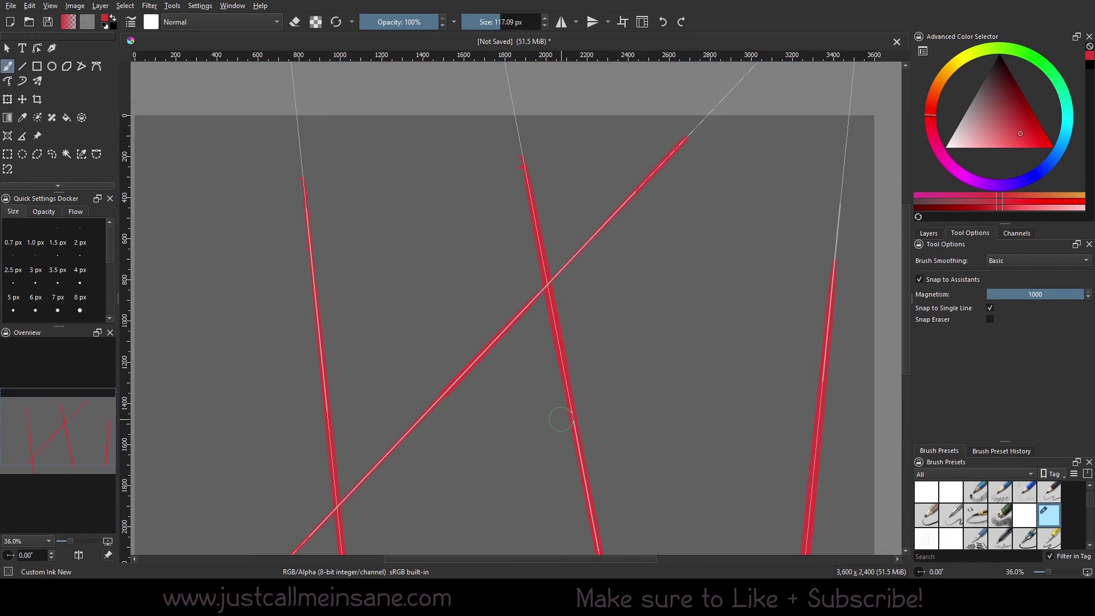
click(8, 136)
Delete the middle and right assistants, then clear the rest with Delete All
drag(624, 398, 638, 364)
scroll(637, 363, down, 2)
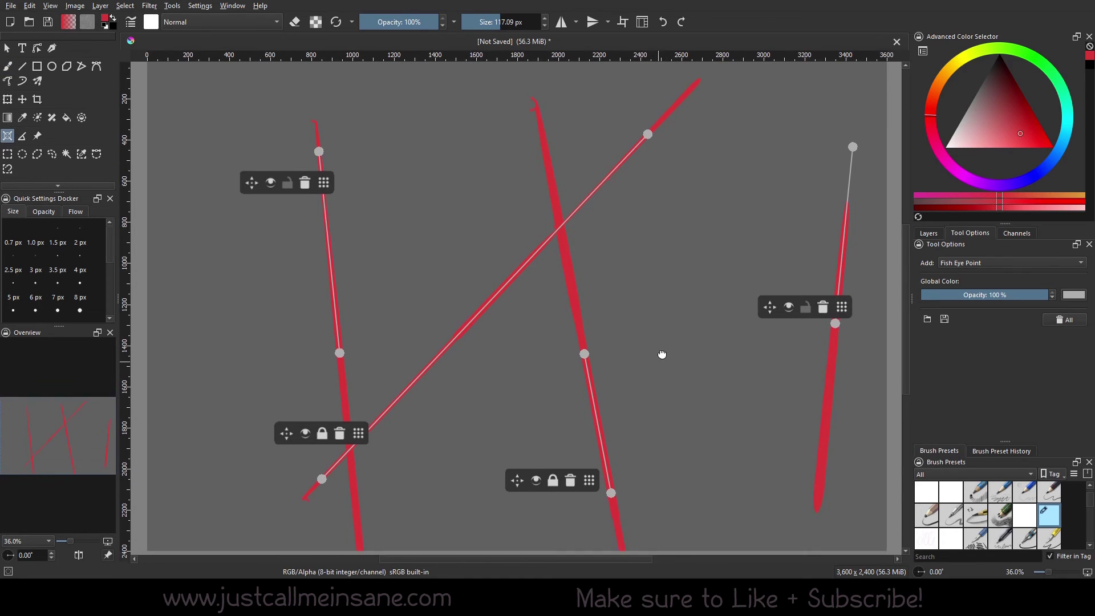
drag(589, 464, 604, 440)
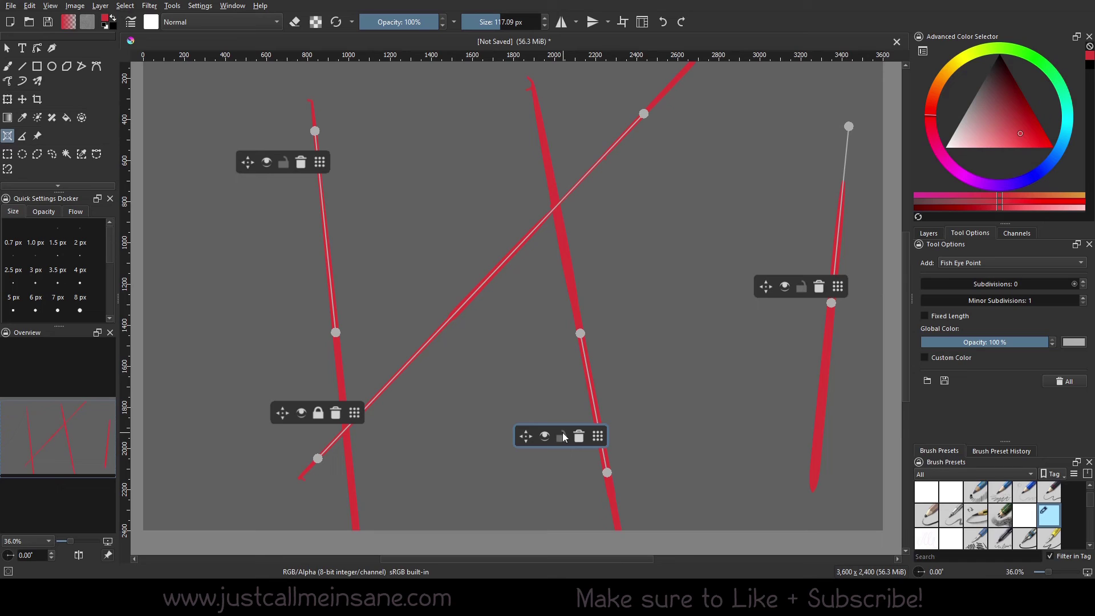
click(580, 436)
click(819, 287)
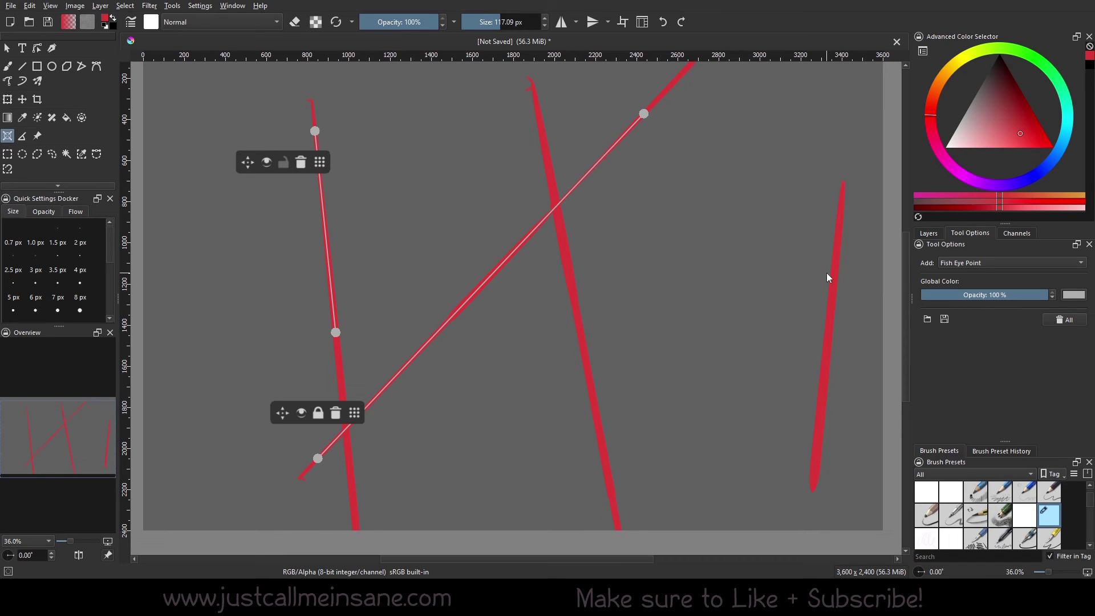
click(1063, 320)
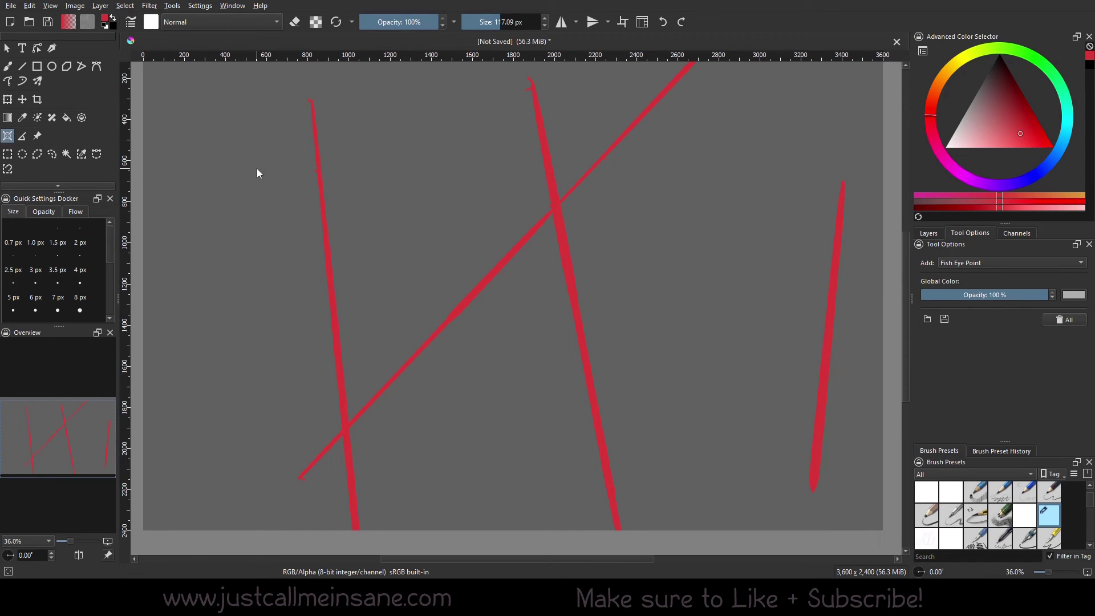
click(1074, 295)
click(678, 389)
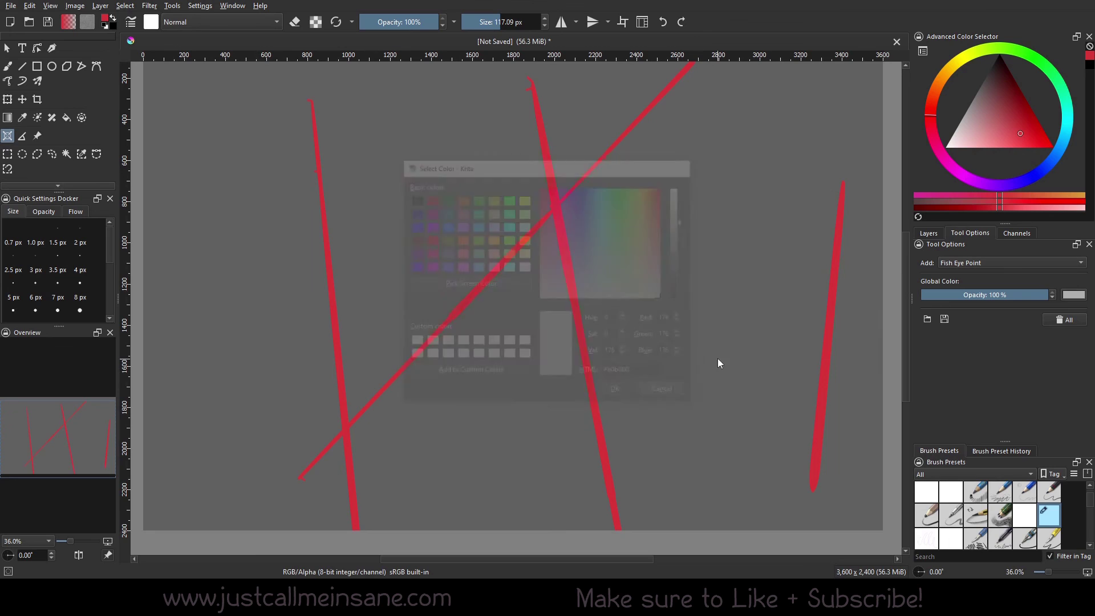
Browse the Add dropdown's types: Infinite Ruler, 2 Point Perspective, Vanishing Point, Perspective Ellipse
click(999, 262)
click(979, 275)
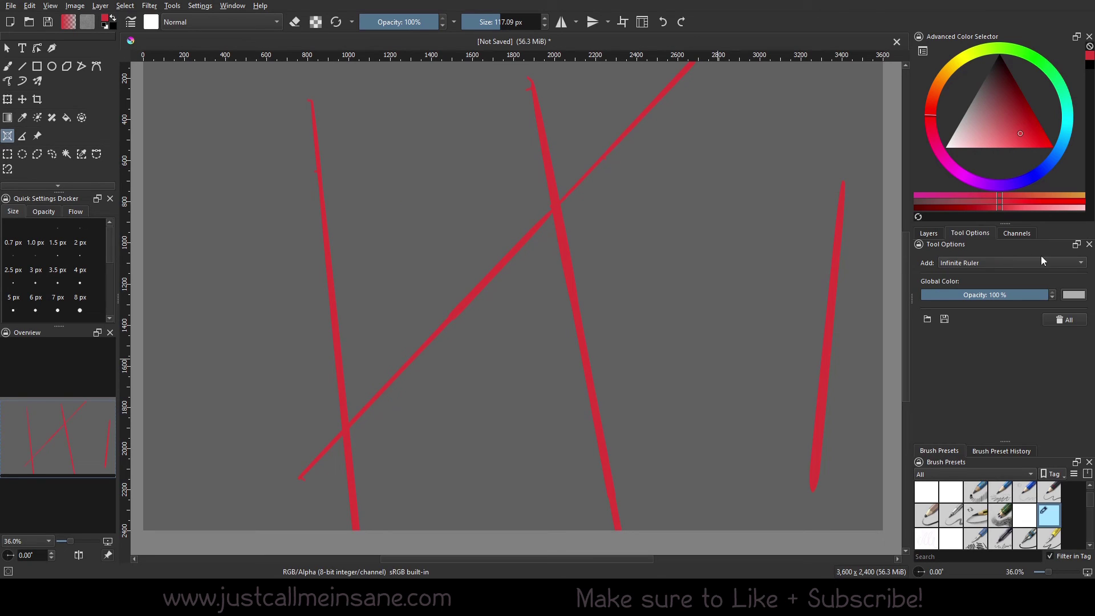
click(1042, 261)
click(998, 239)
click(1004, 263)
click(1016, 235)
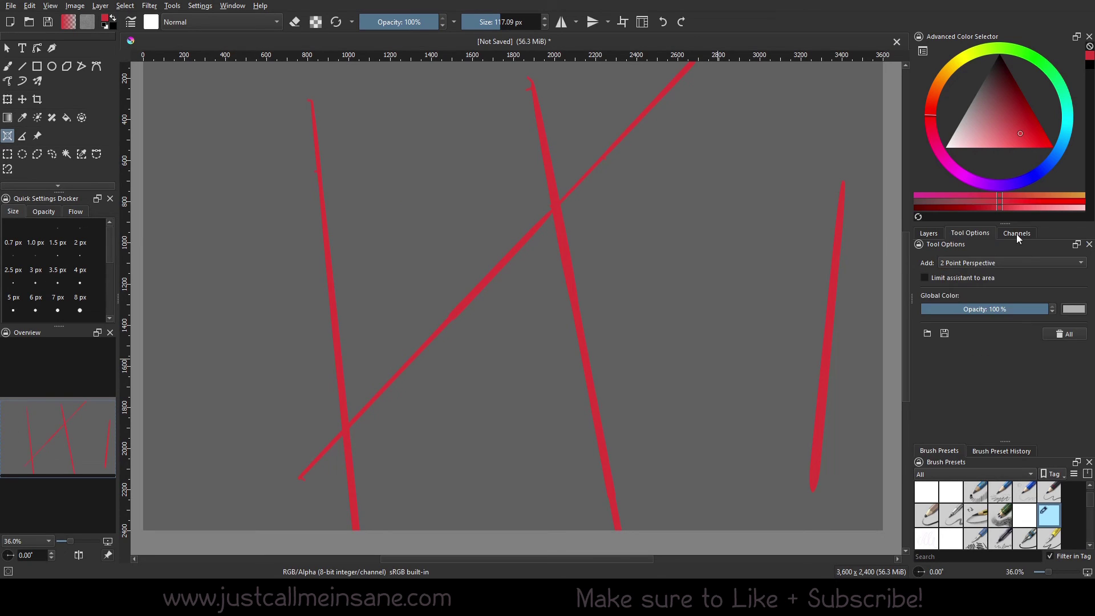
click(1011, 263)
click(971, 378)
click(1021, 262)
click(993, 221)
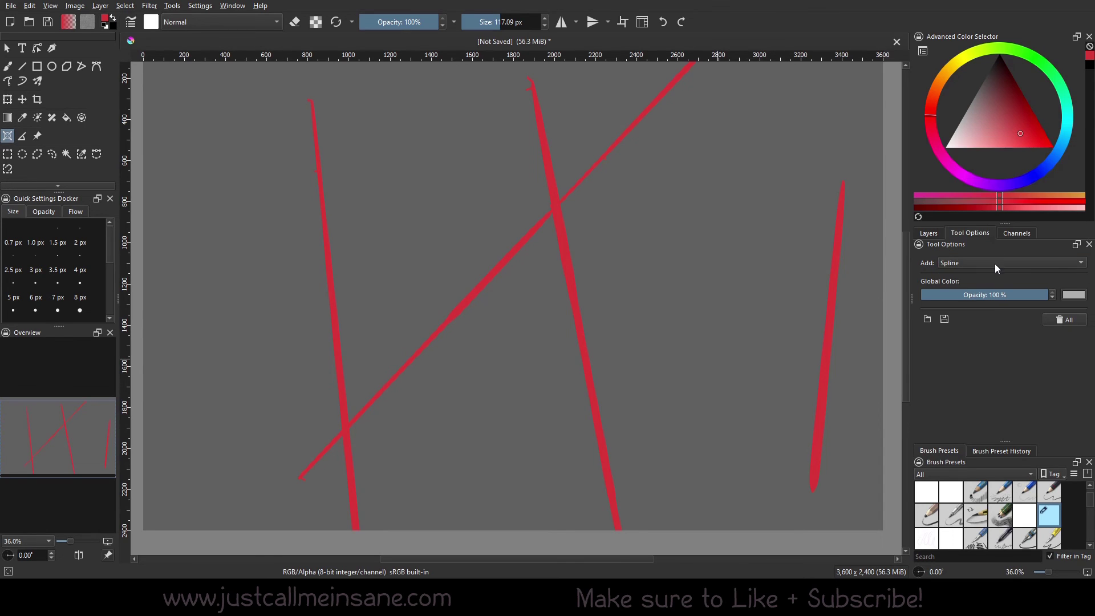
Zoom out to 25%, check the brush keeps Basic smoothing, and revisit the assistant type list
click(72, 541)
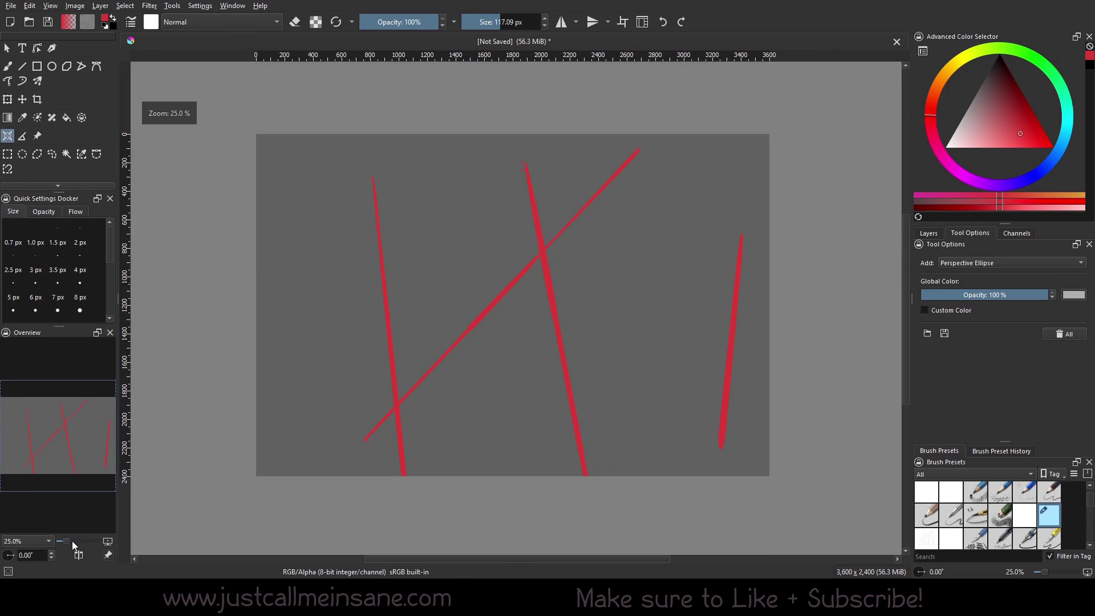
click(8, 66)
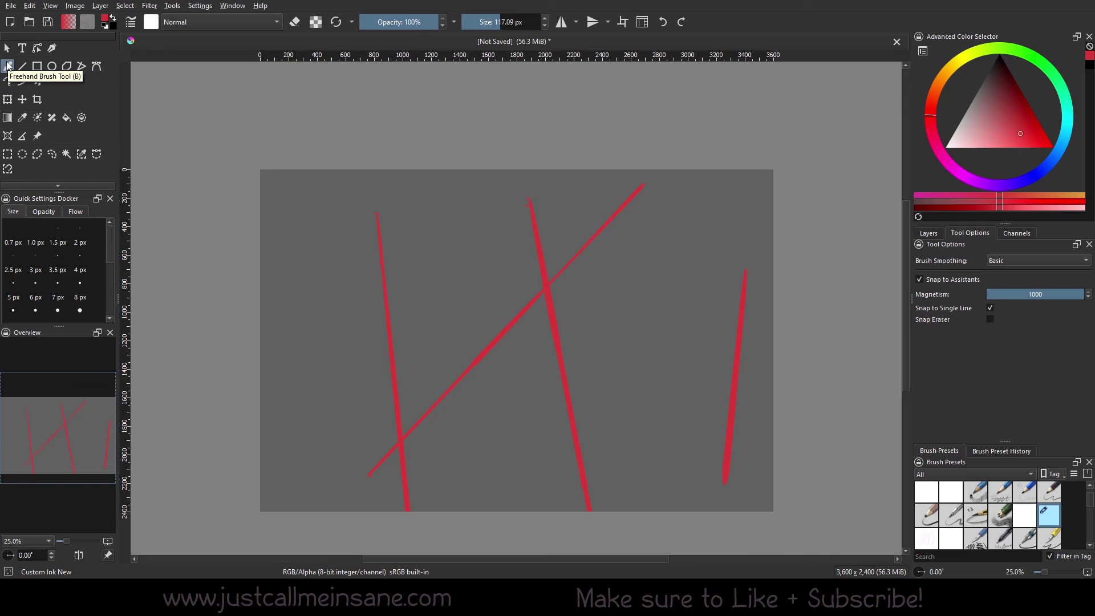
click(1003, 263)
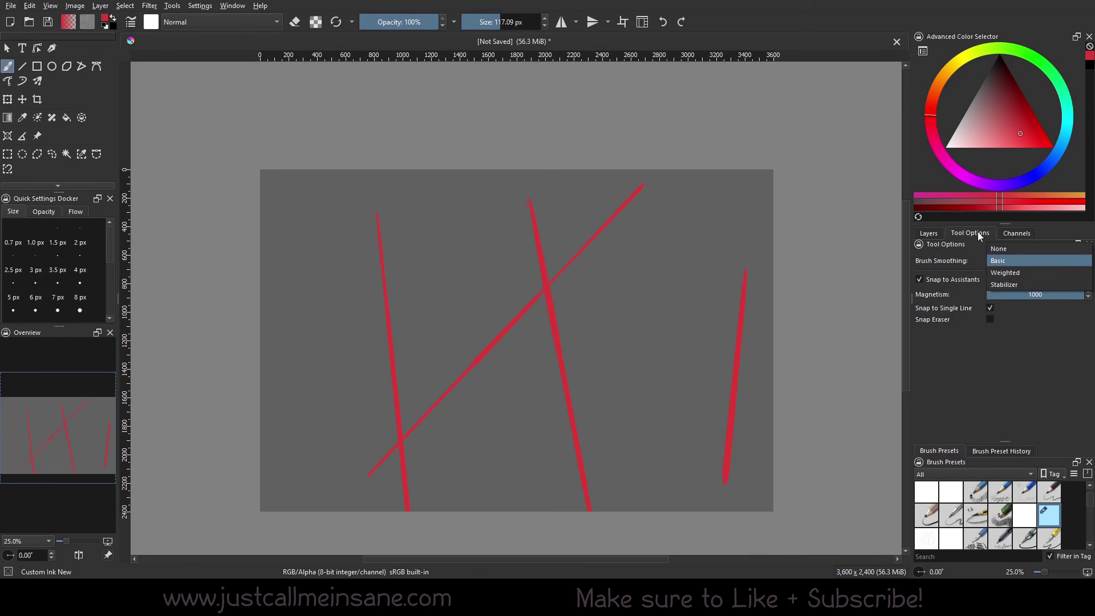
click(982, 296)
click(7, 136)
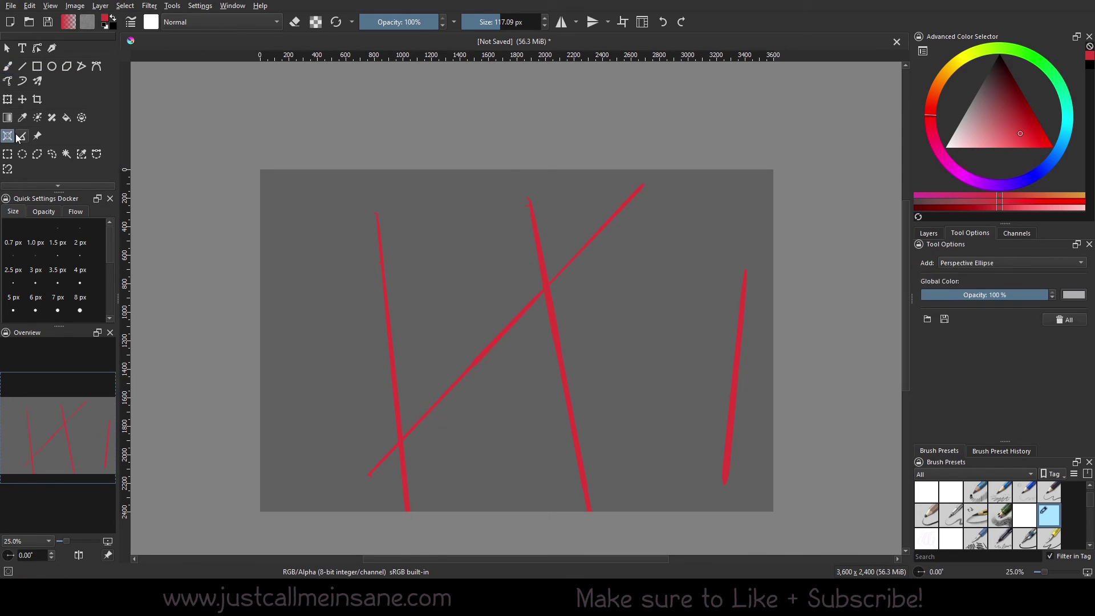
click(992, 266)
click(969, 263)
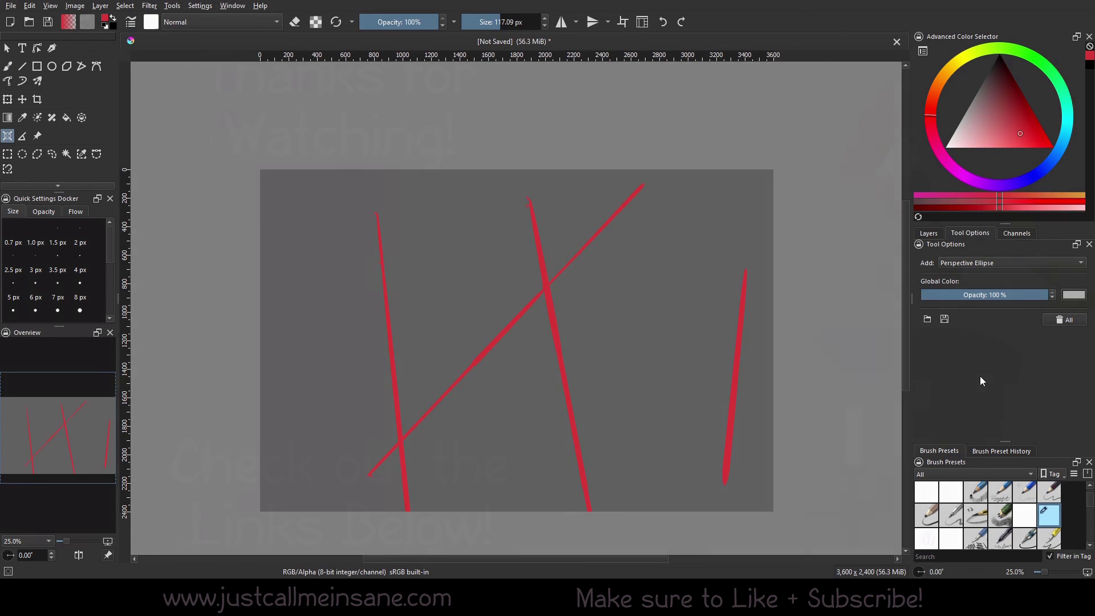